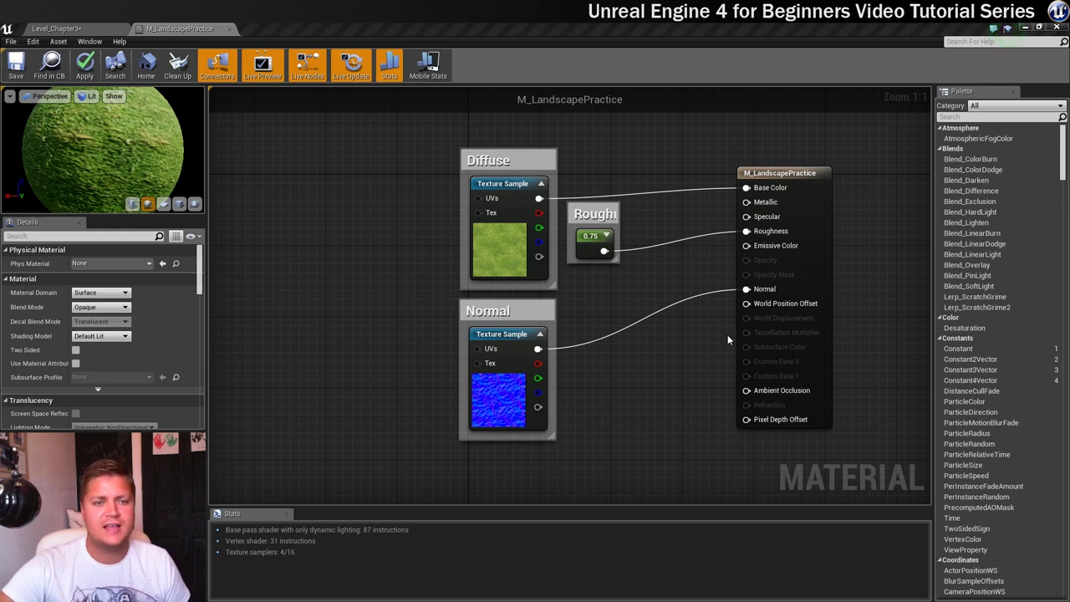
Convert the 0.75 roughness Constant node into a scalar parameter
click(591, 244)
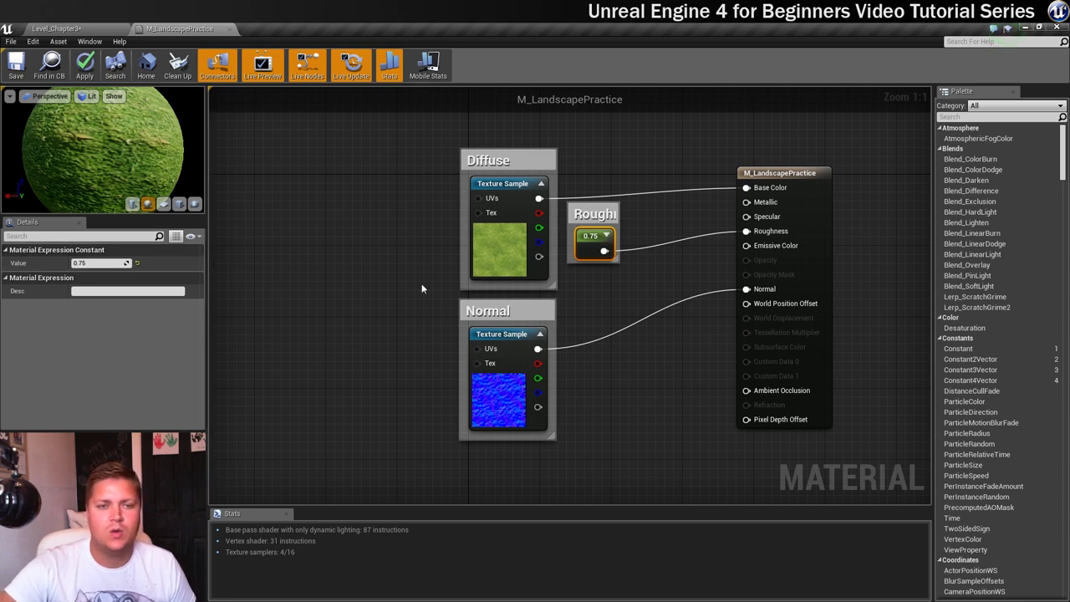
right_click(590, 236)
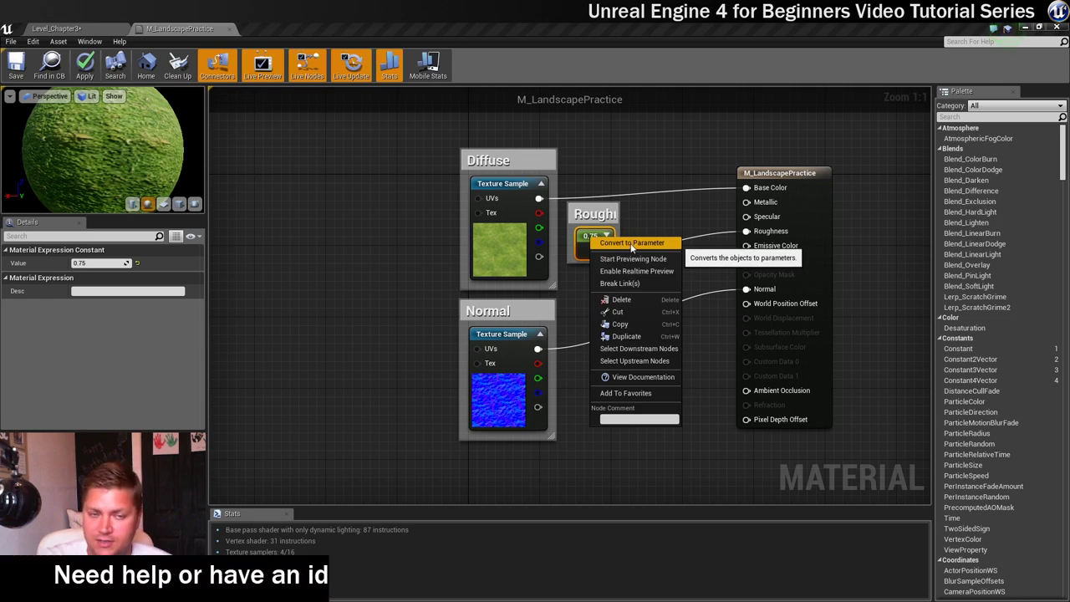
click(631, 243)
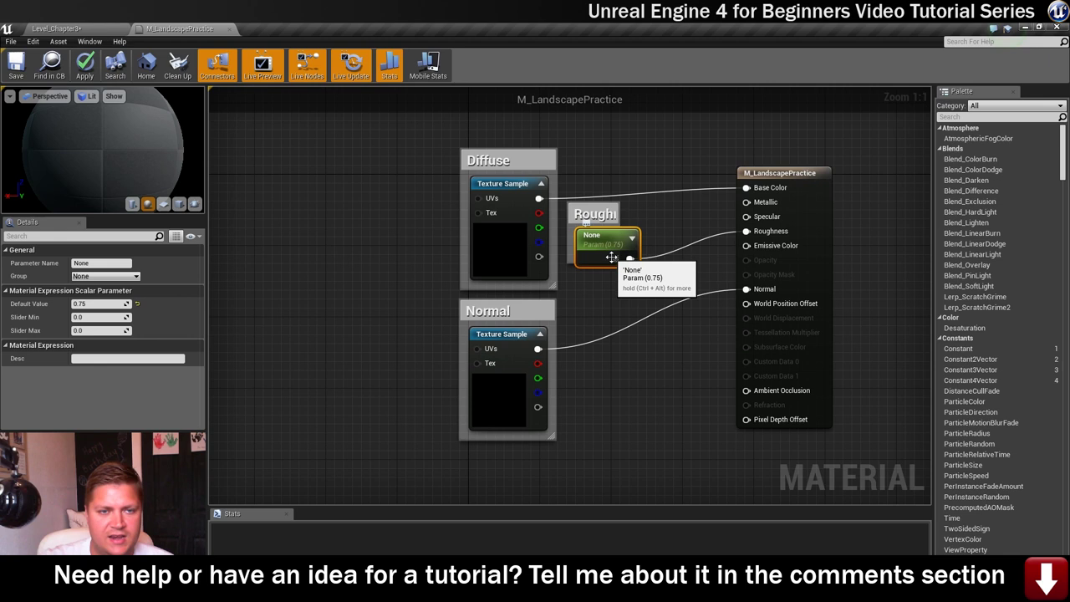
Widen and heighten the Roughness comment box so its title fits
drag(633, 213, 651, 214)
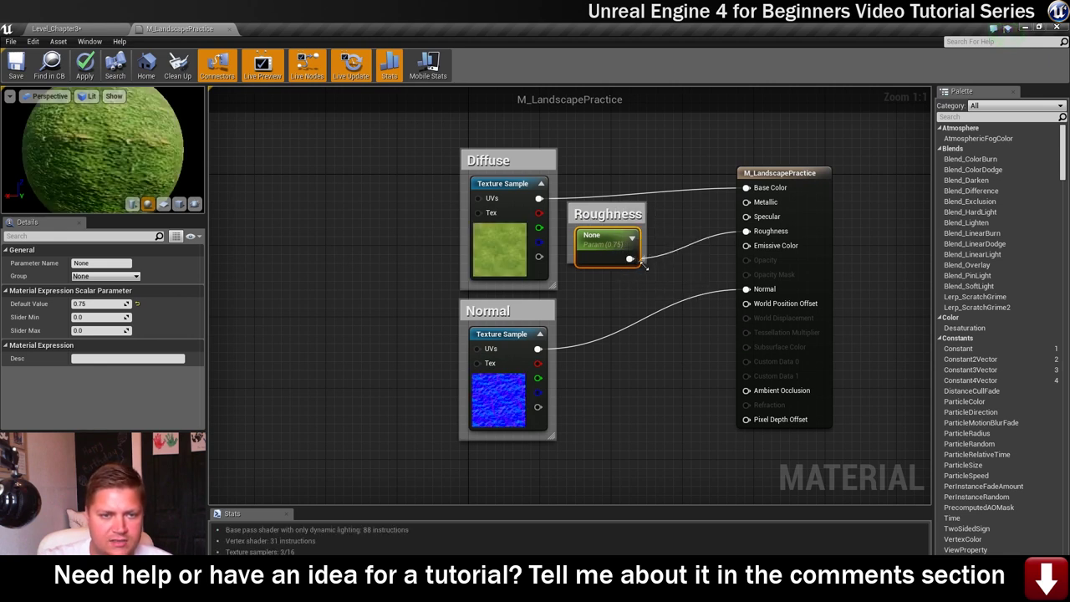
drag(644, 266, 644, 282)
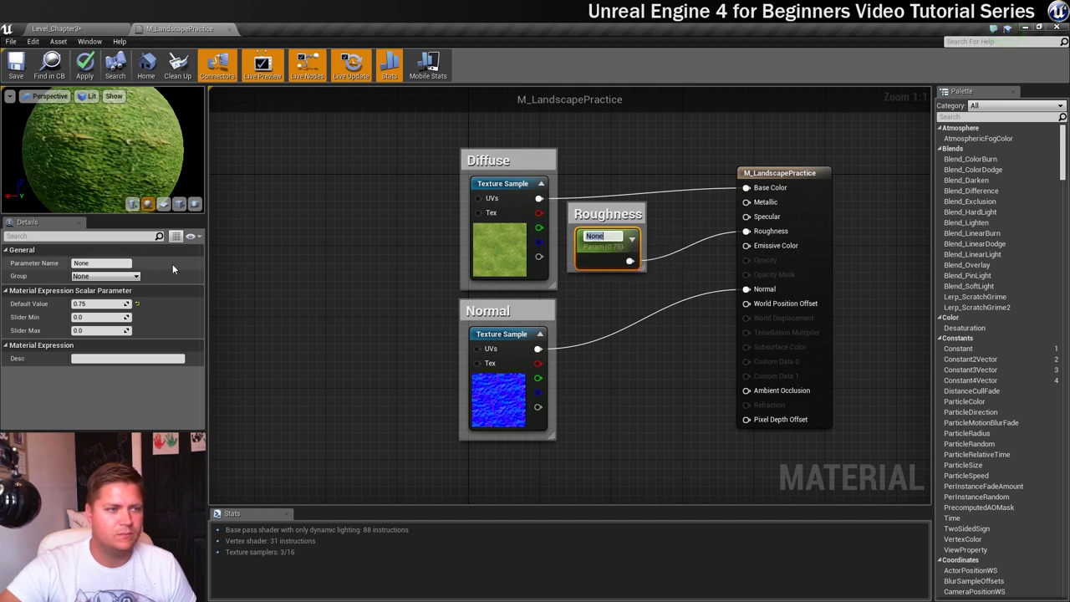
click(592, 236)
click(636, 296)
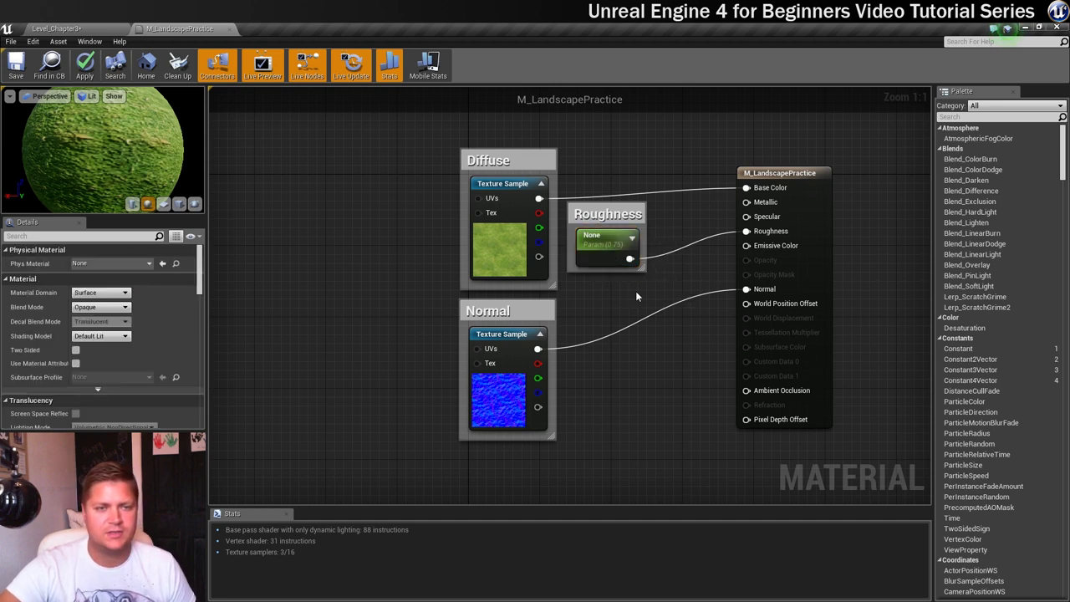
right_click(299, 230)
text(wsca)
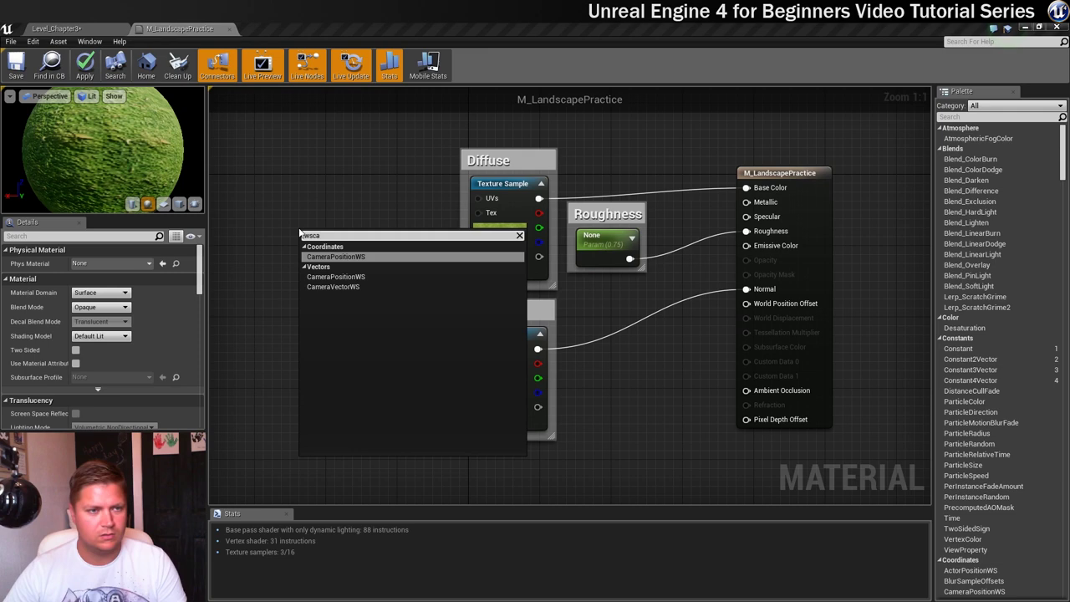
key(BackSpace)
key(BackSpace)
key(BackSpace)
text(scala)
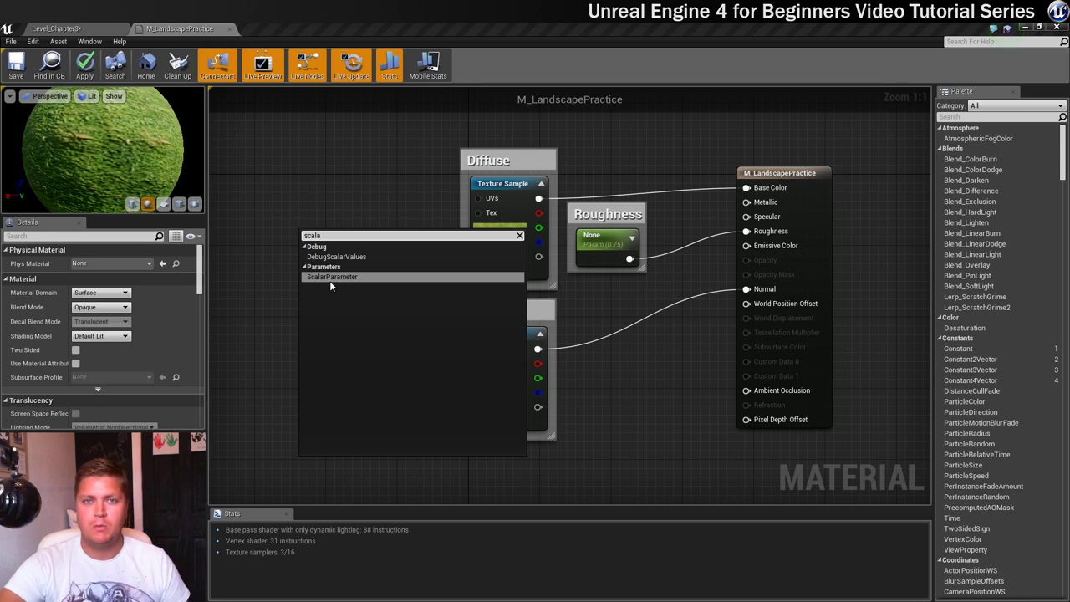
click(323, 181)
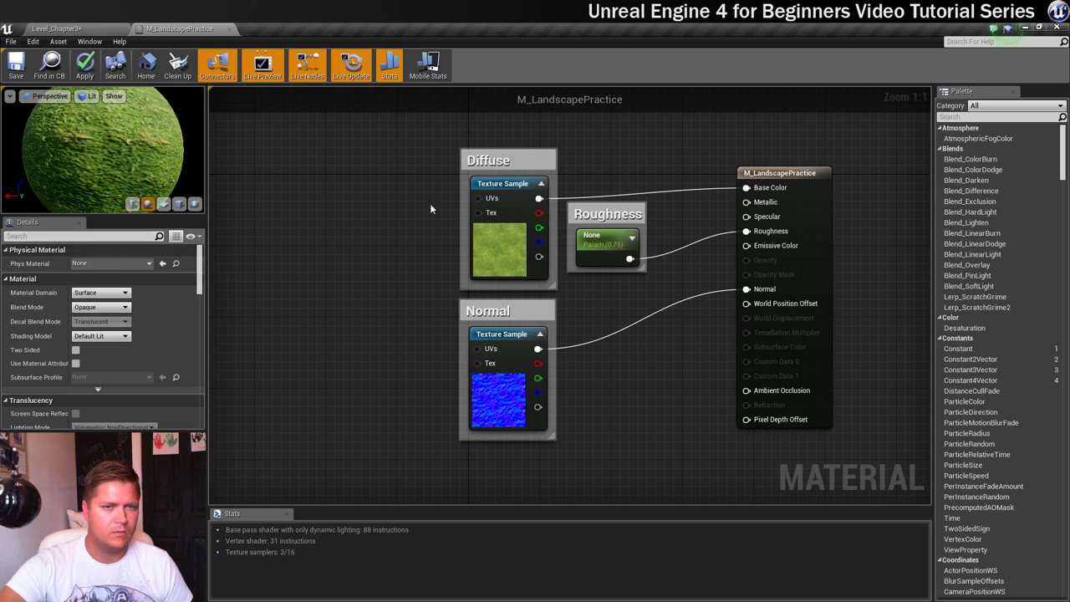
Rename the roughness parameter to 'Roughness' in the Details panel
click(604, 233)
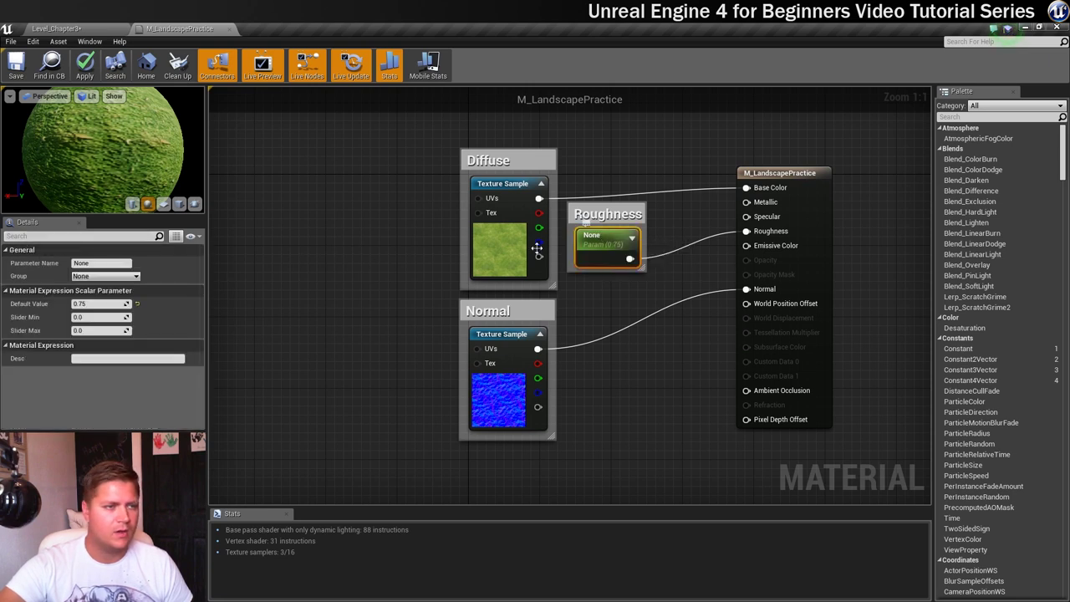
click(98, 264)
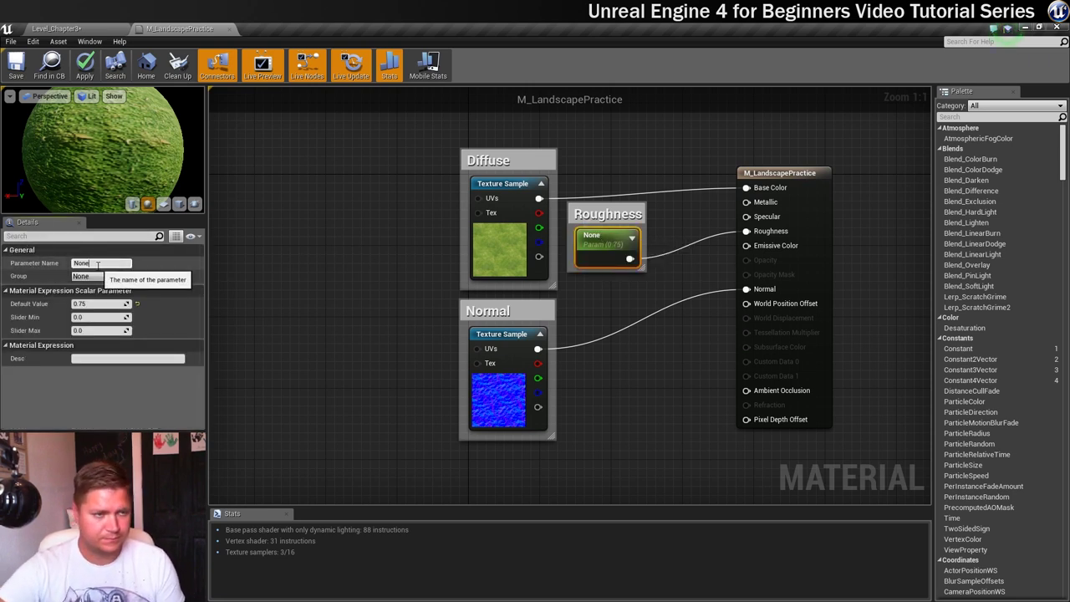
key(BackSpace)
key(BackSpace)
key(BackSpace)
key(BackSpace)
text(Ro)
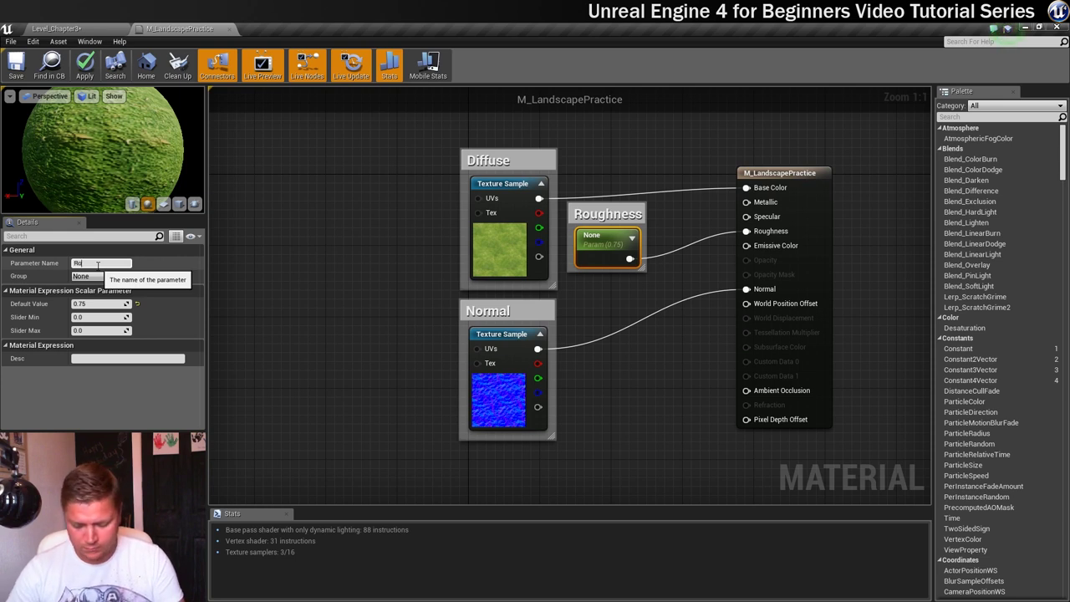
text(ughness)
key(Return)
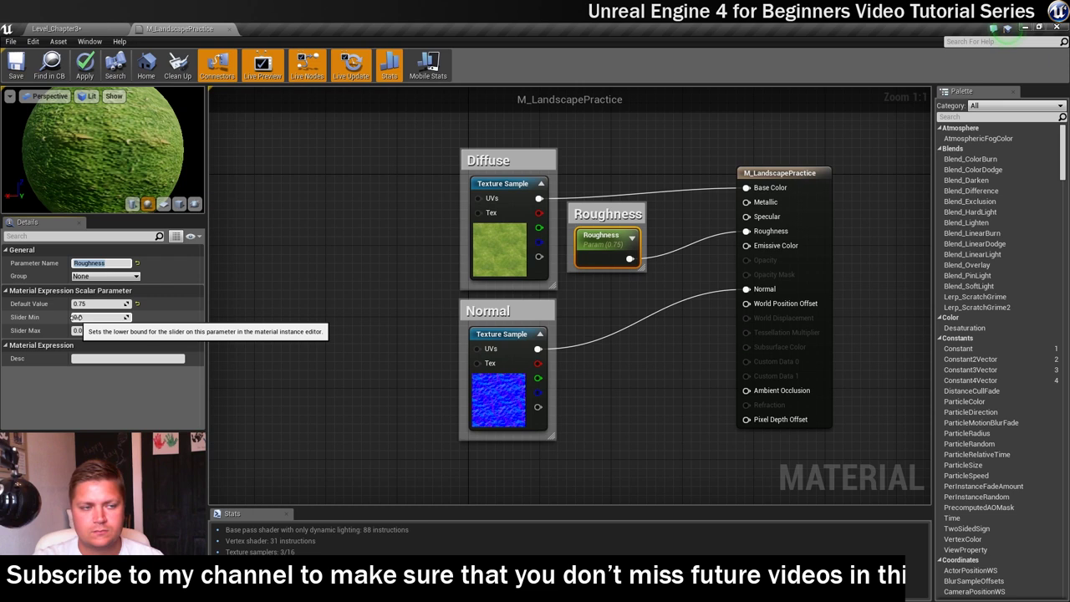
Set the parameter's Slider Max to 1.0 and save M_LandscapePractice
click(109, 330)
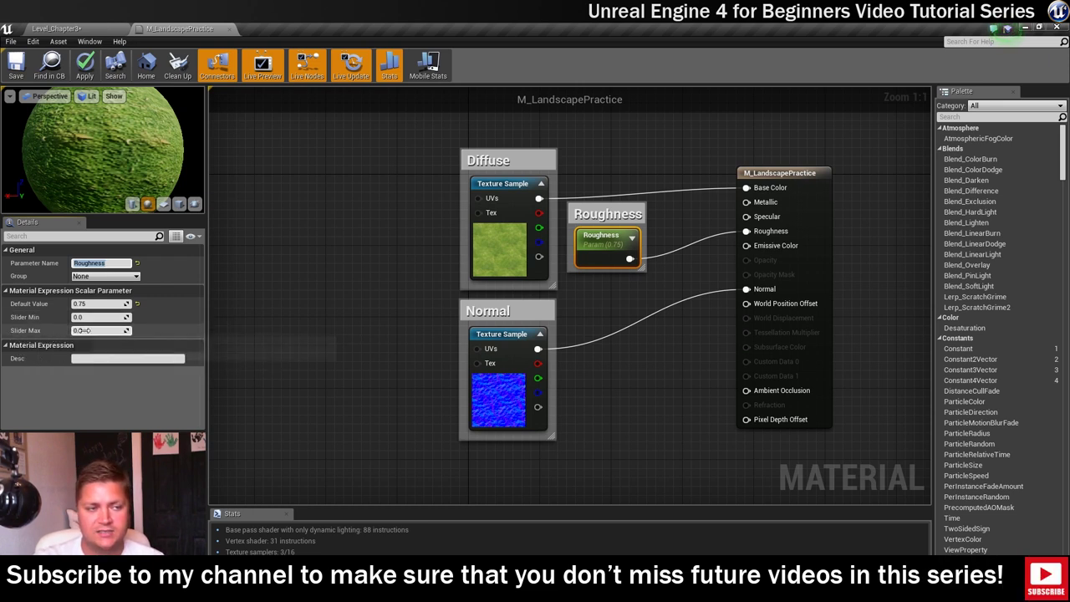
text(1)
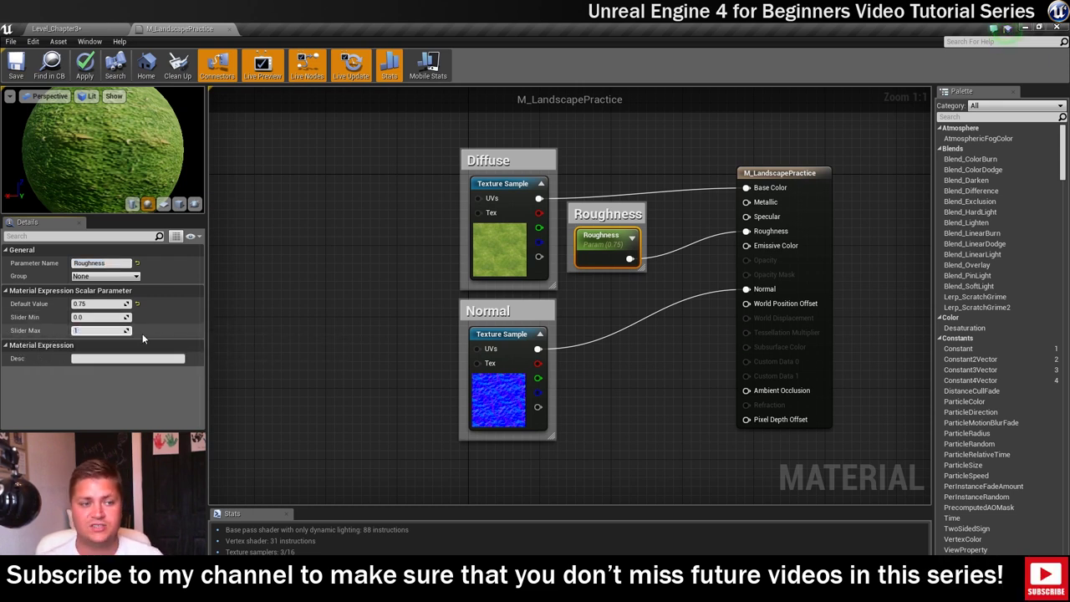
key(Return)
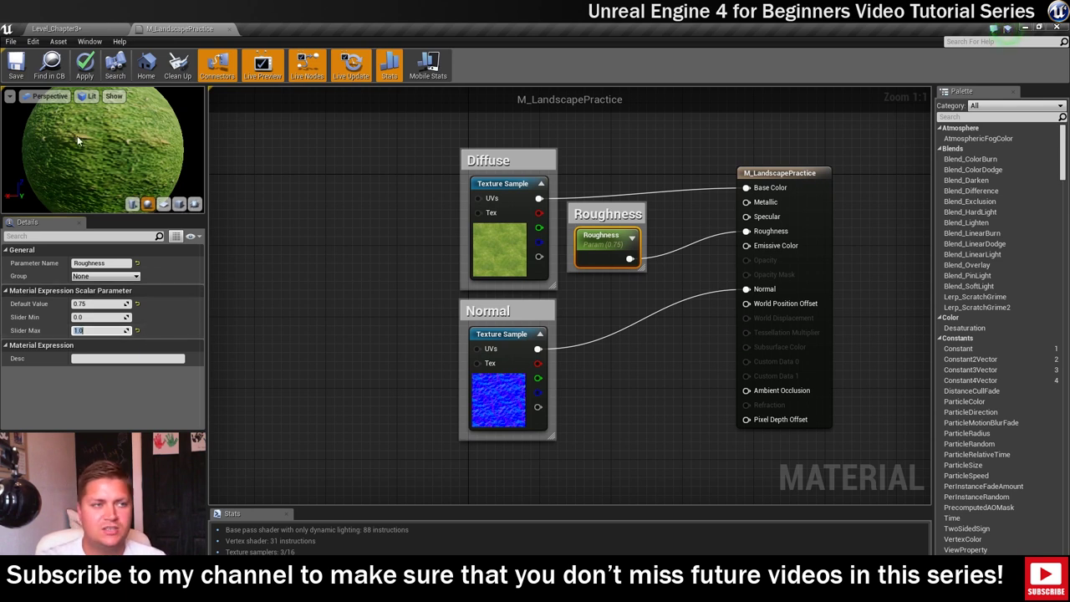
click(16, 69)
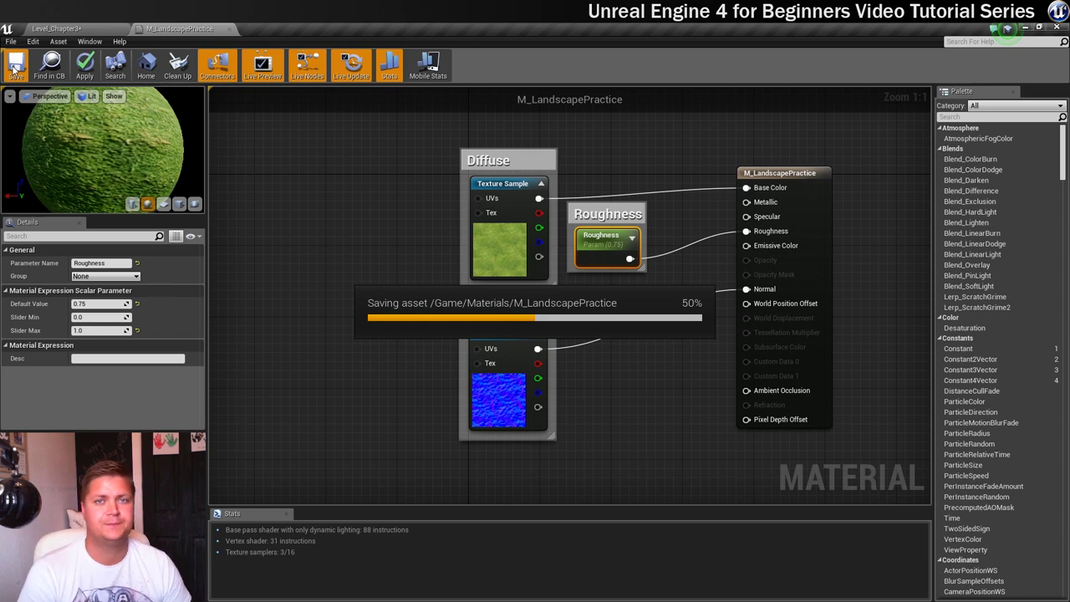
Back in the level editor, browse to Content/Materials and select M_LandscapePractice
click(83, 29)
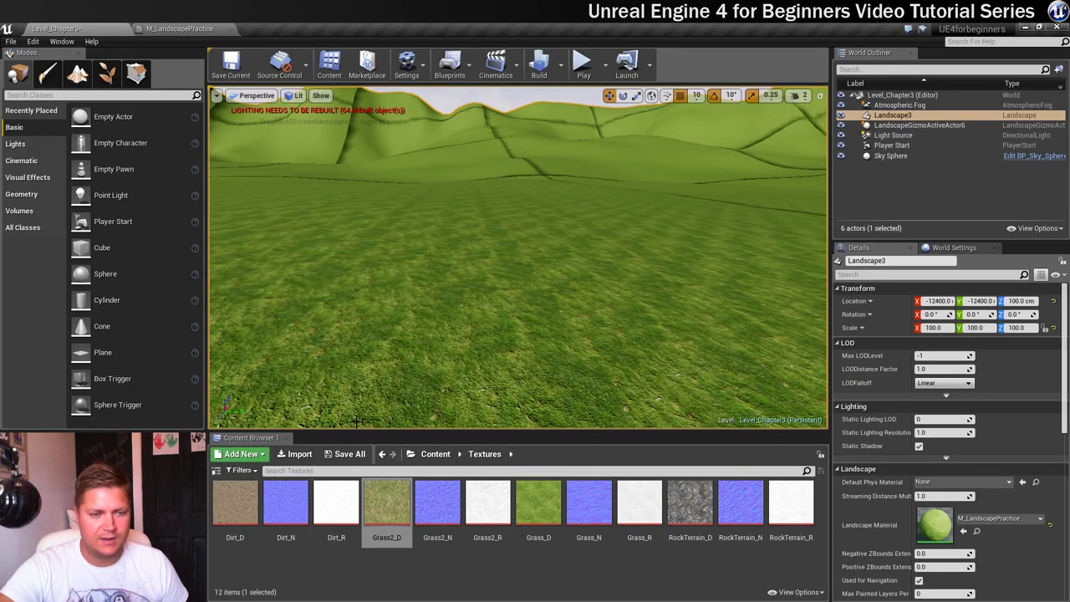
click(436, 455)
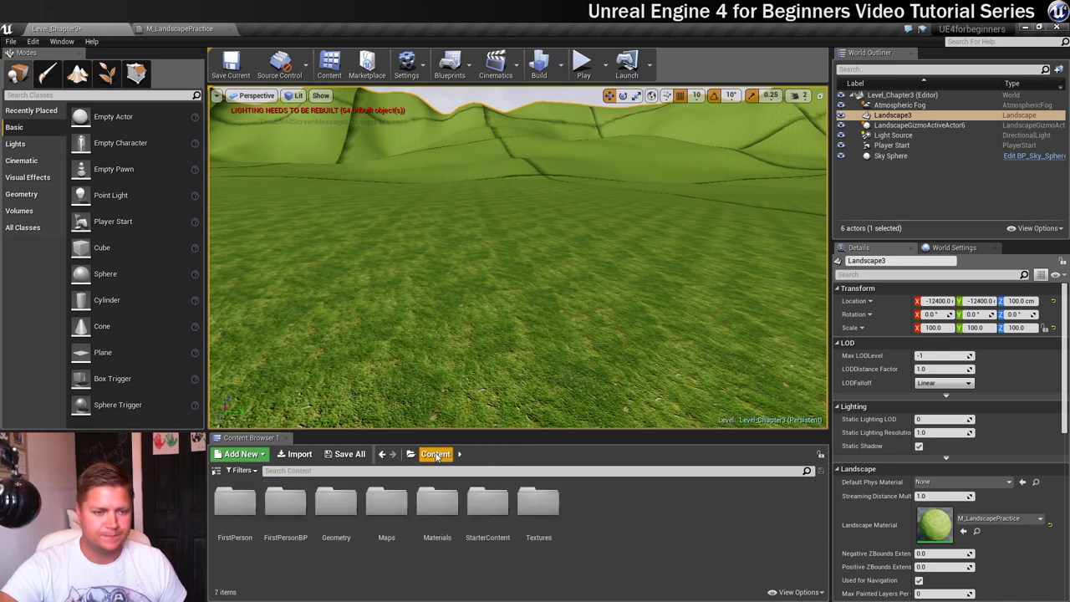
double_click(434, 498)
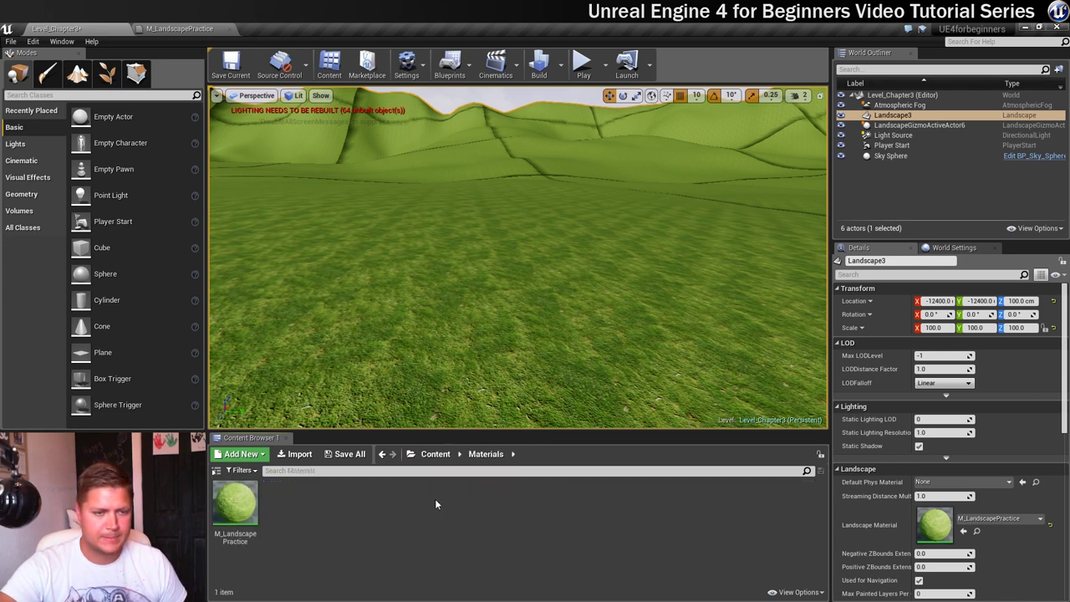
click(224, 504)
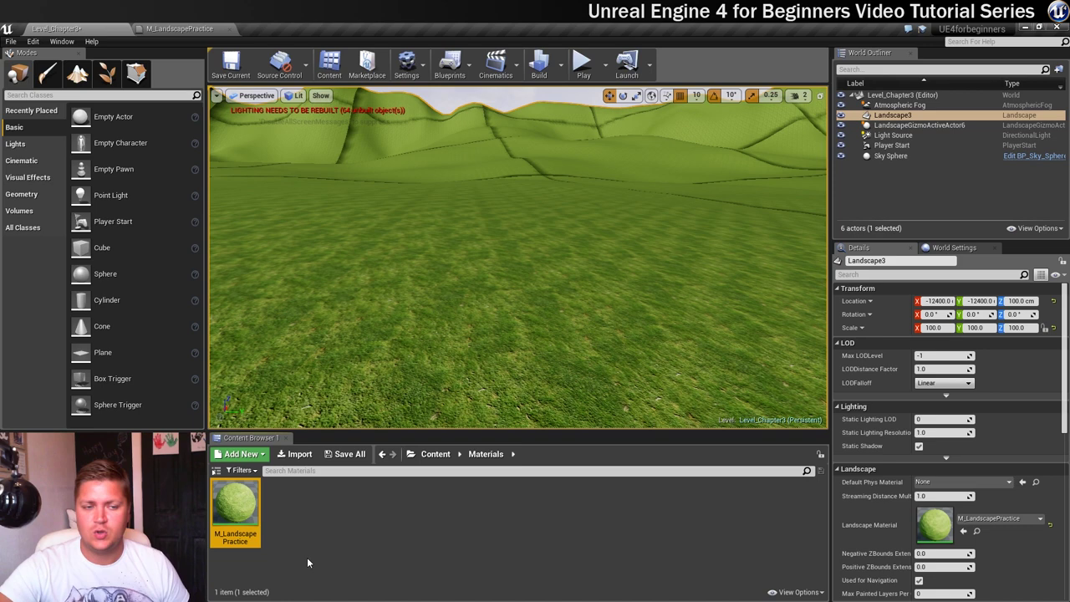
Create a material instance from M_LandscapePractice, keeping the name M_LandscapePractice_Inst
right_click(241, 499)
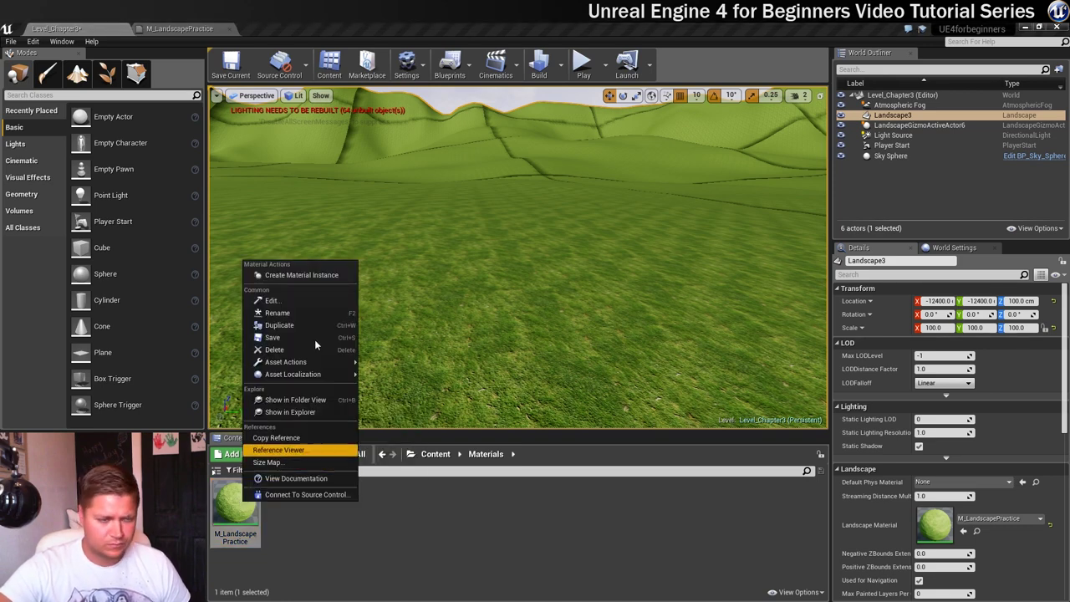
click(295, 276)
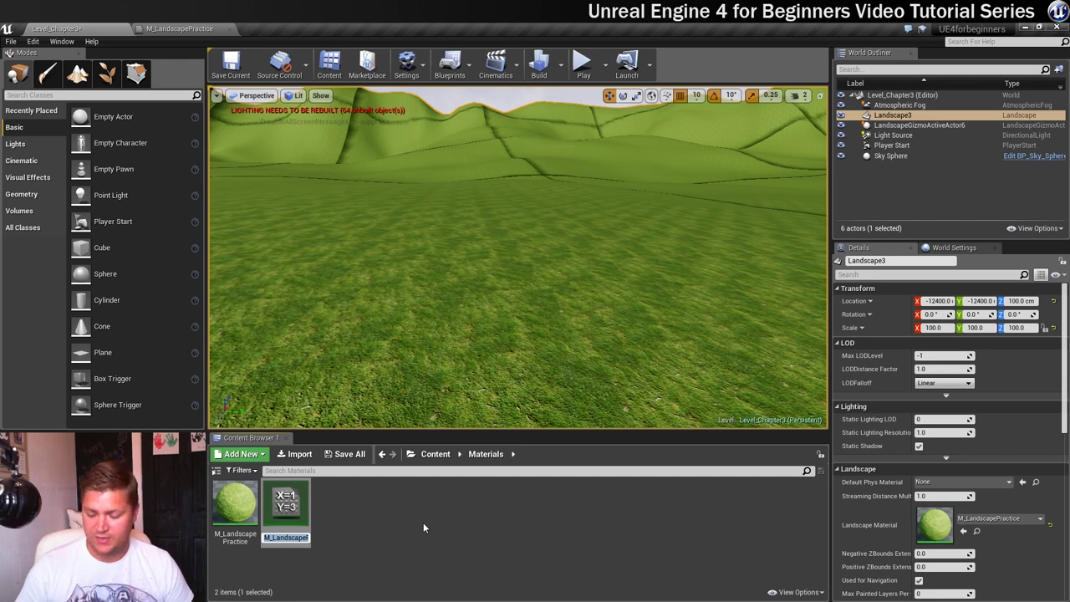
key(Return)
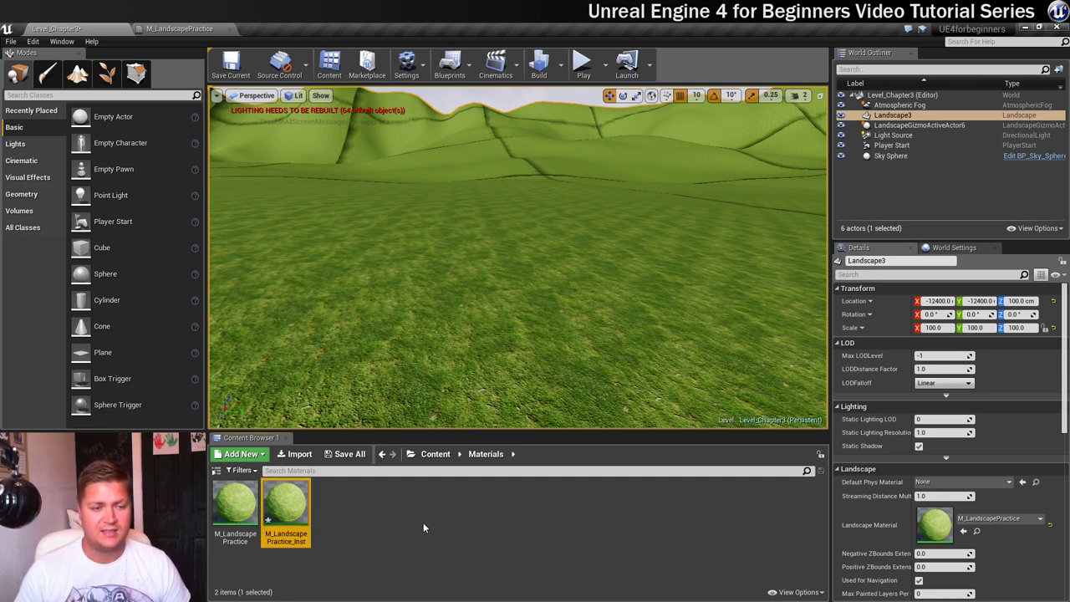
Assign M_LandscapePractice_Inst as Landscape3's Landscape Material and open it for editing
click(964, 532)
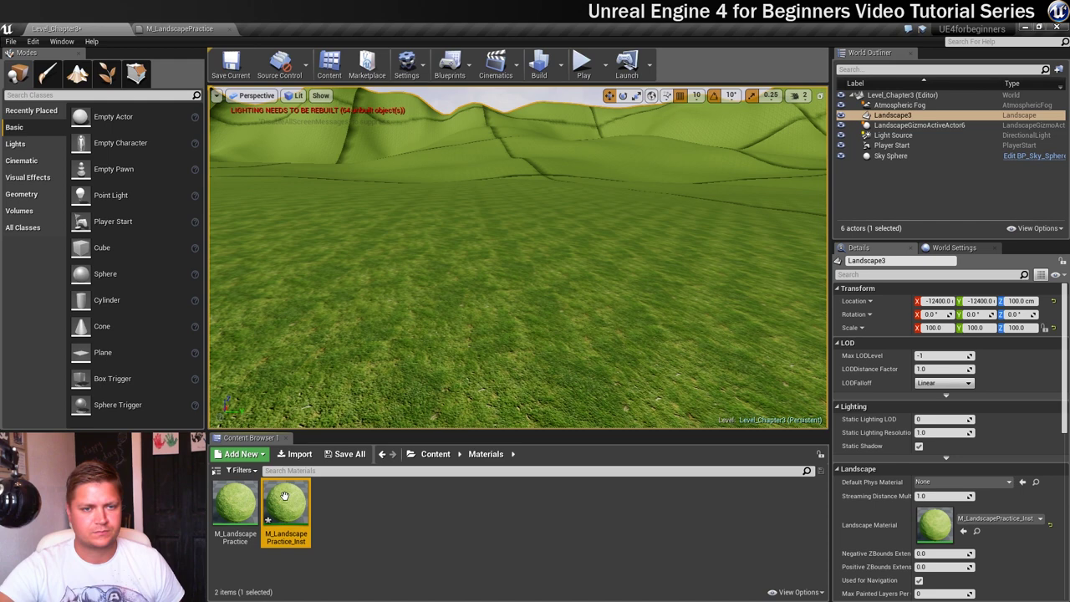
double_click(284, 497)
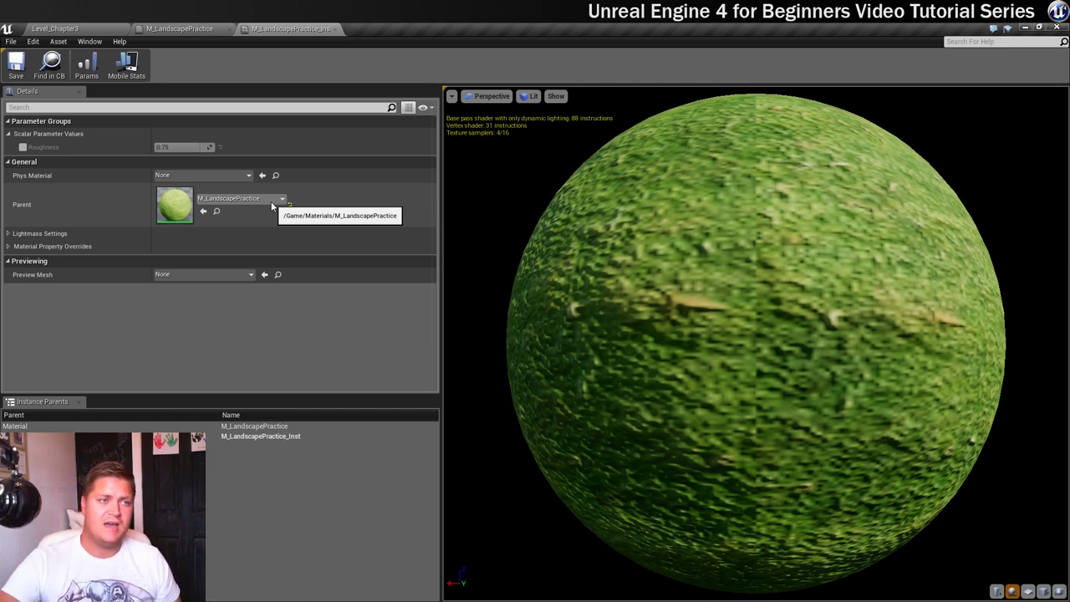
Float the M_LandscapePractice_Inst editor to the lower right and widen its Details panel
click(328, 29)
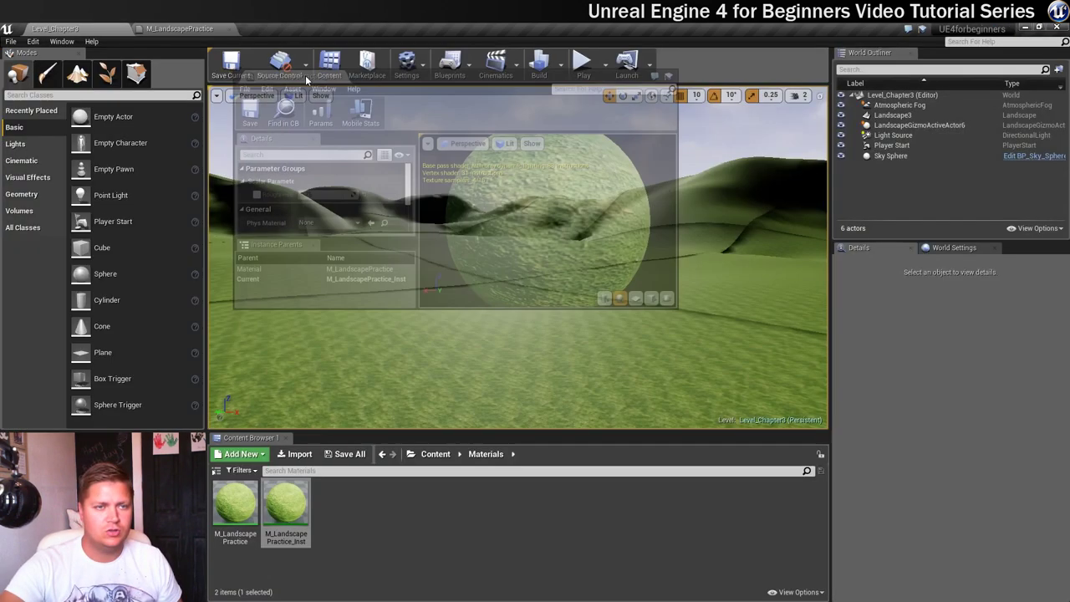
drag(305, 75, 690, 363)
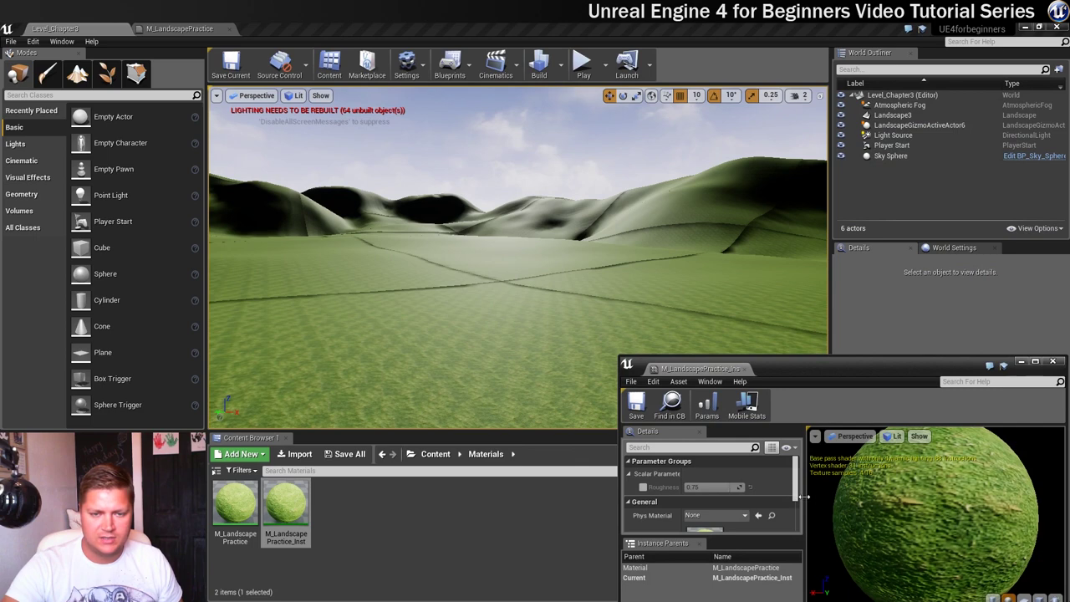
drag(802, 496, 821, 497)
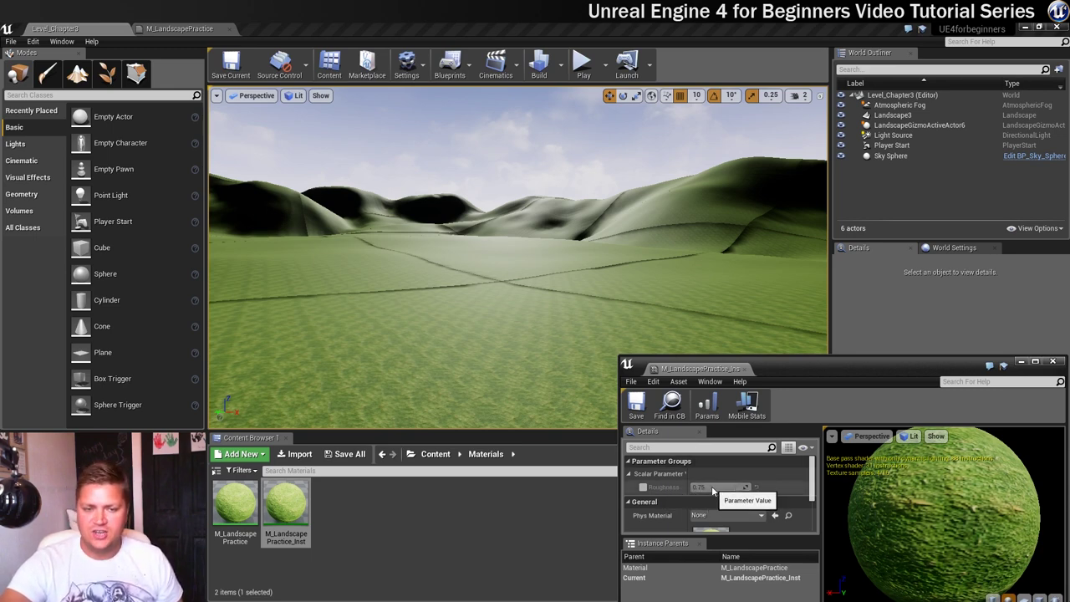
Enable the Roughness override and set it to 0.2 for a glossy landscape
click(643, 487)
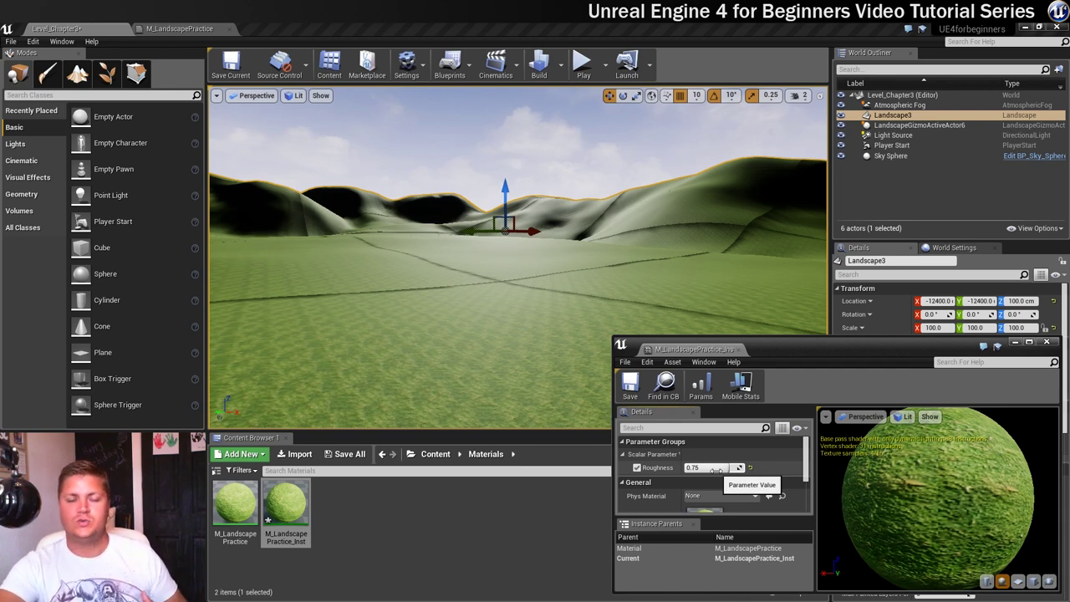
click(717, 468)
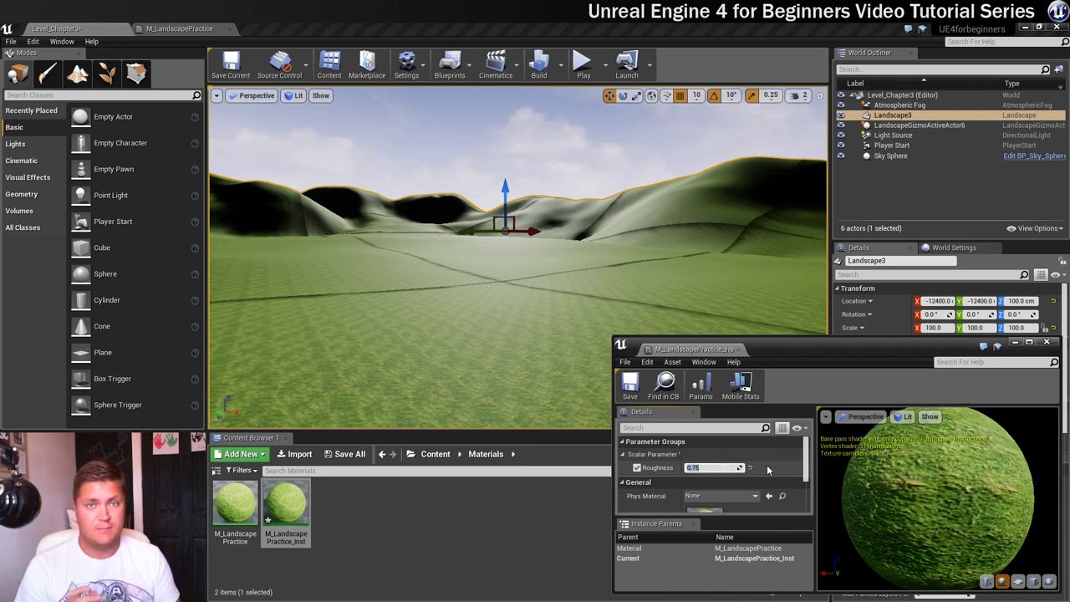
text(0)
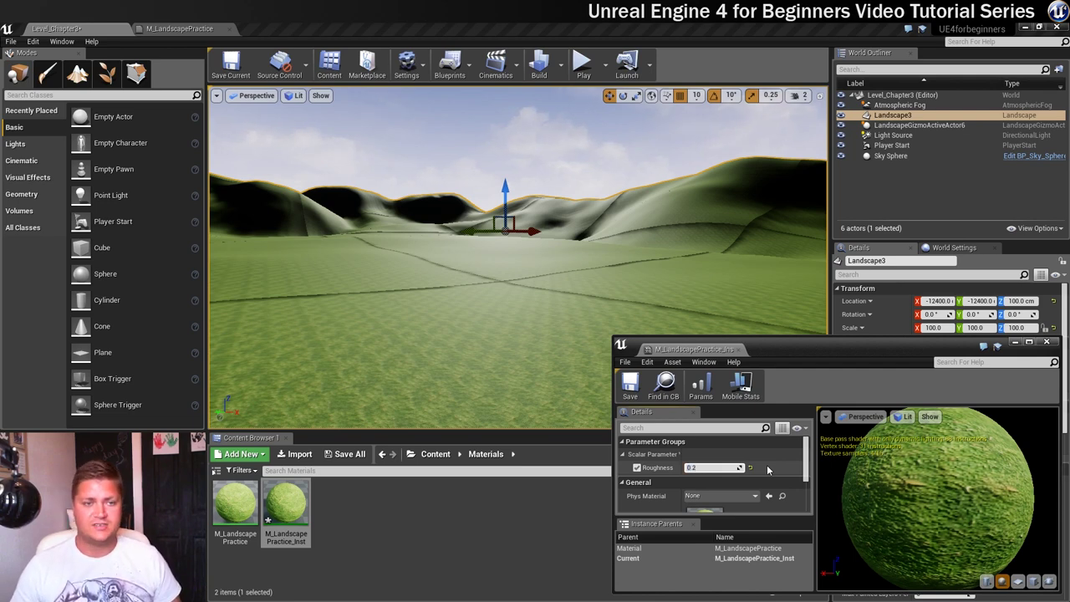
key(Return)
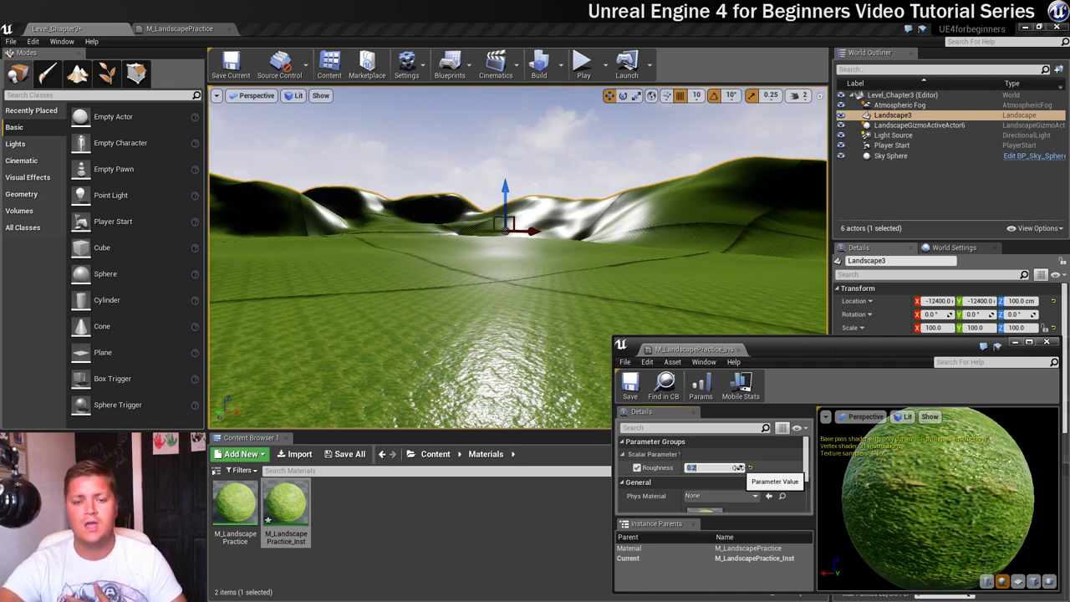
Raise Roughness to 0.8 for a matte look and save M_LandscapePractice_Inst
click(718, 468)
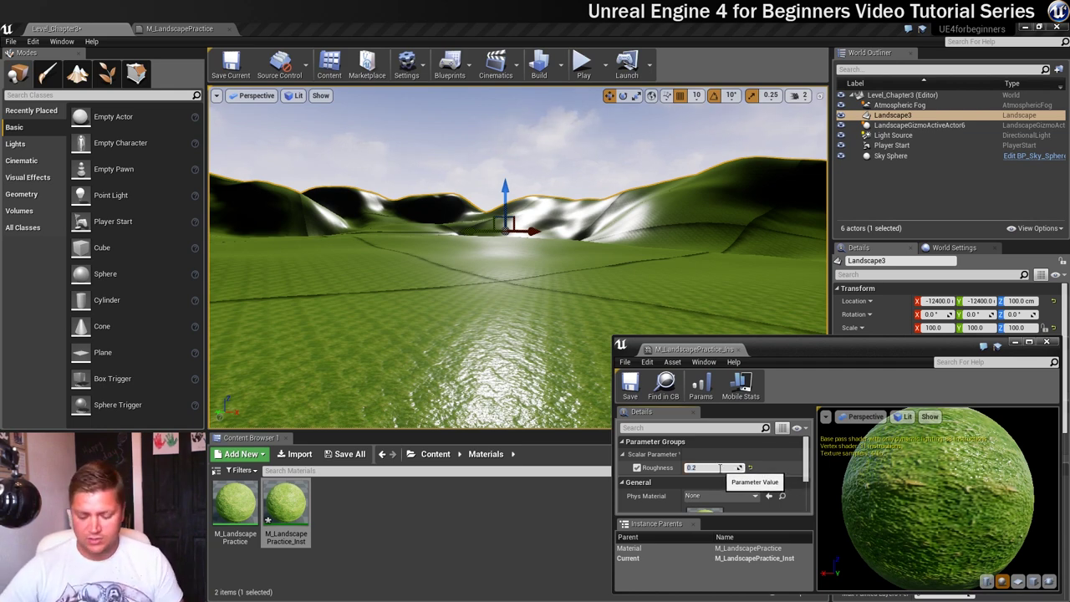
text(8)
key(Return)
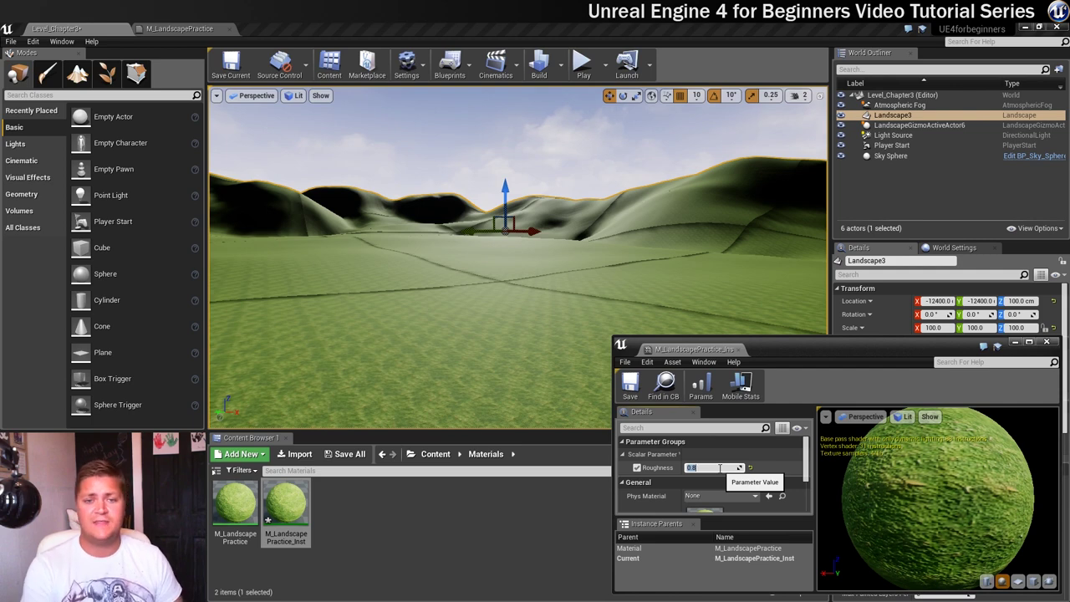
click(629, 384)
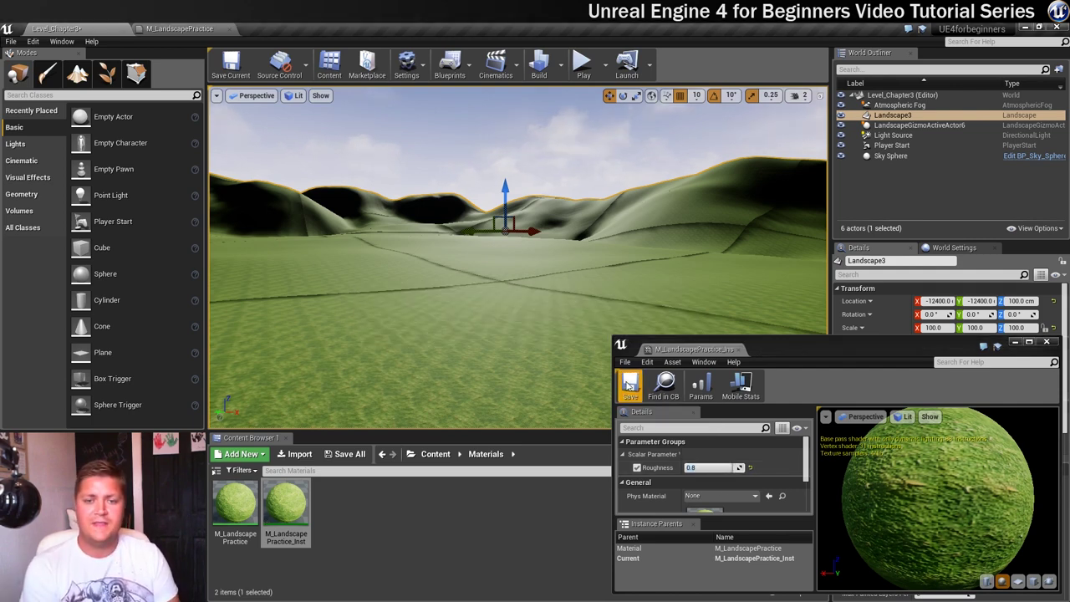